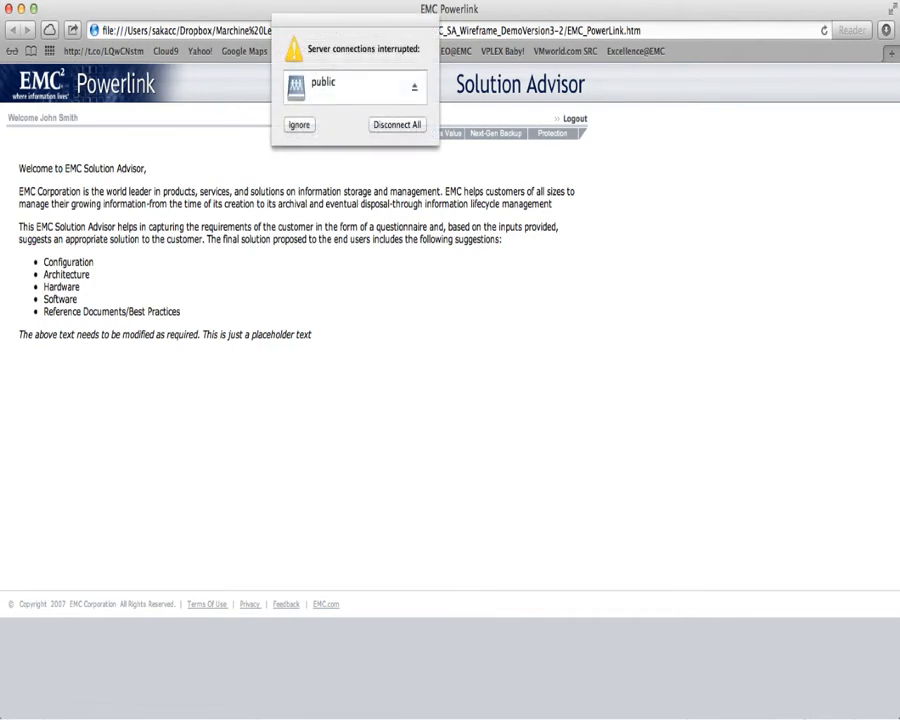
Ignore the interrupted server connection, open the Storing More Intelligently questionnaire and view its list of question topics
left_click(302, 126)
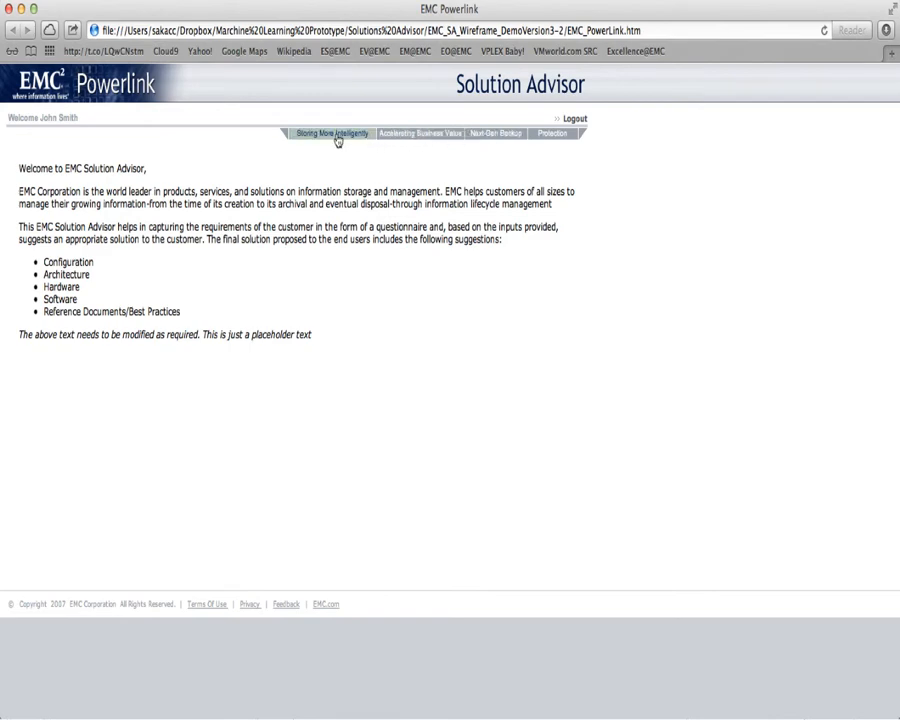
mouse_move(338, 141)
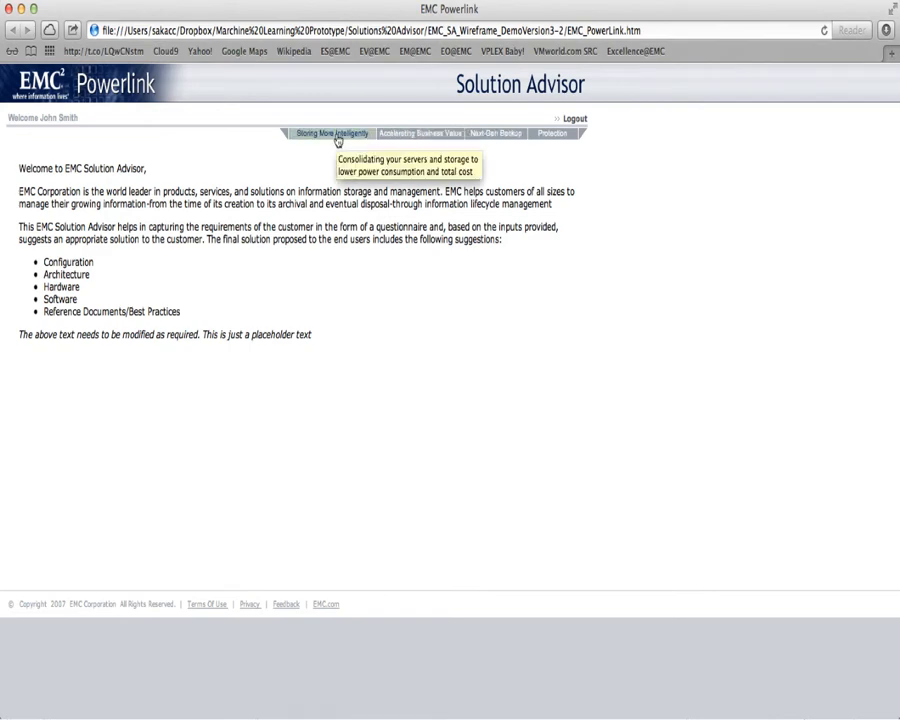
left_click(338, 141)
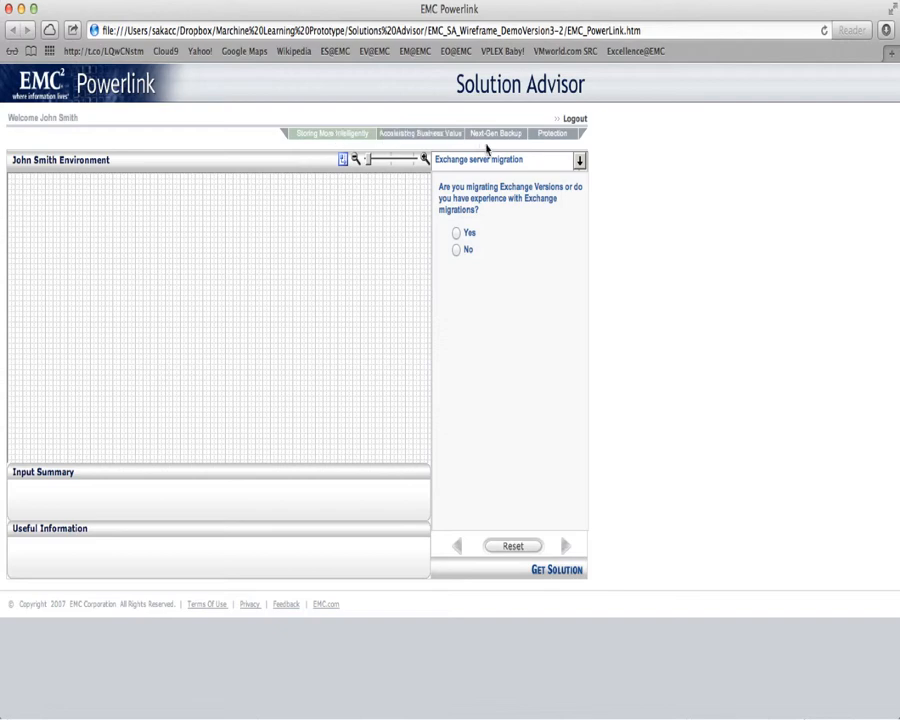
left_click(579, 161)
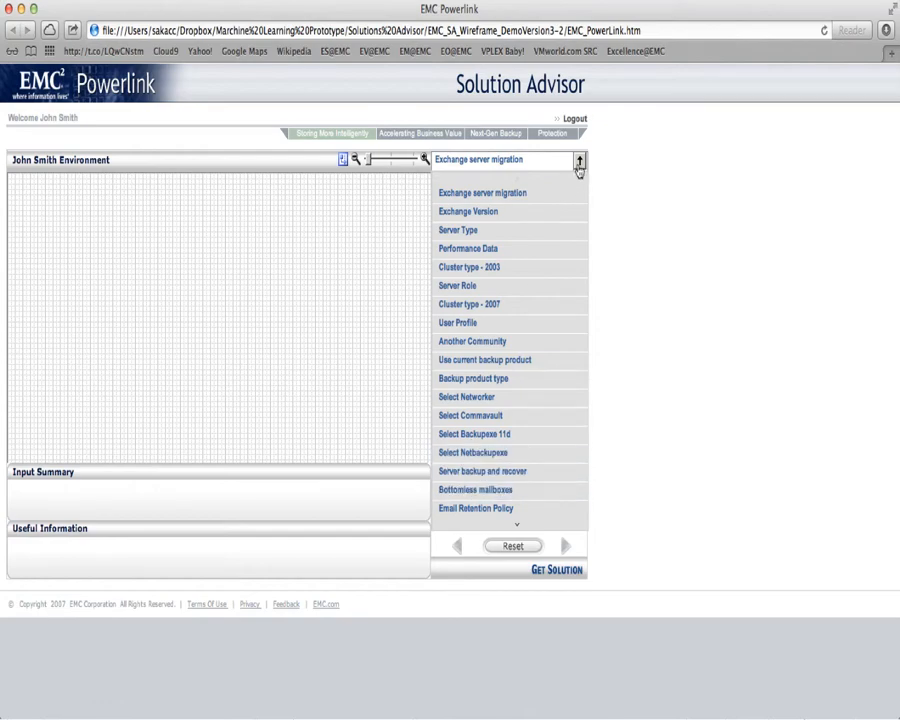
left_click(579, 161)
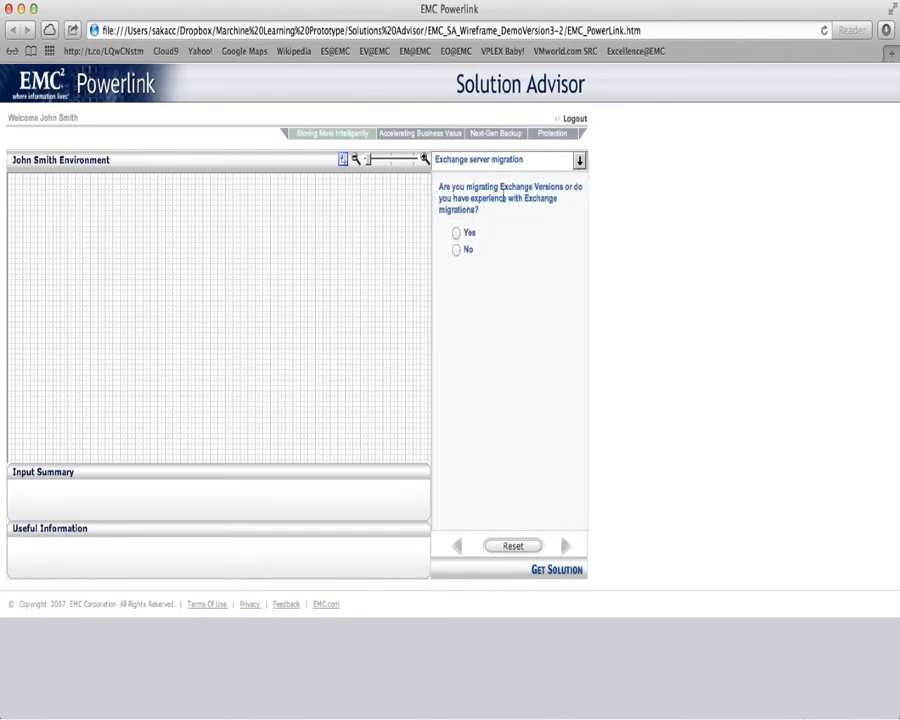
Try answering Yes to the Exchange migration question, and return to that question
left_click(456, 233)
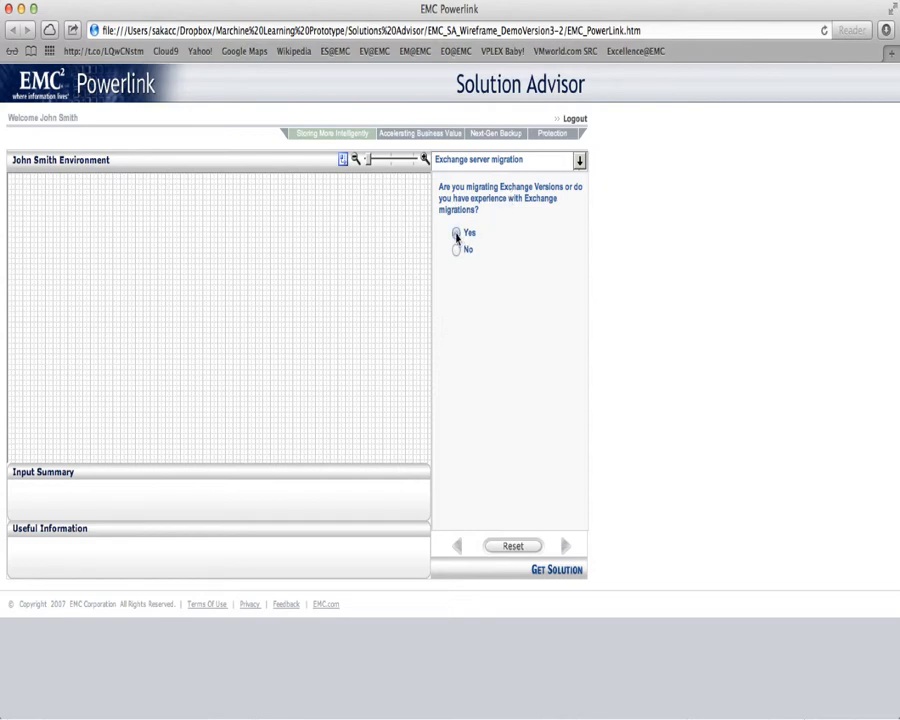
left_click(564, 547)
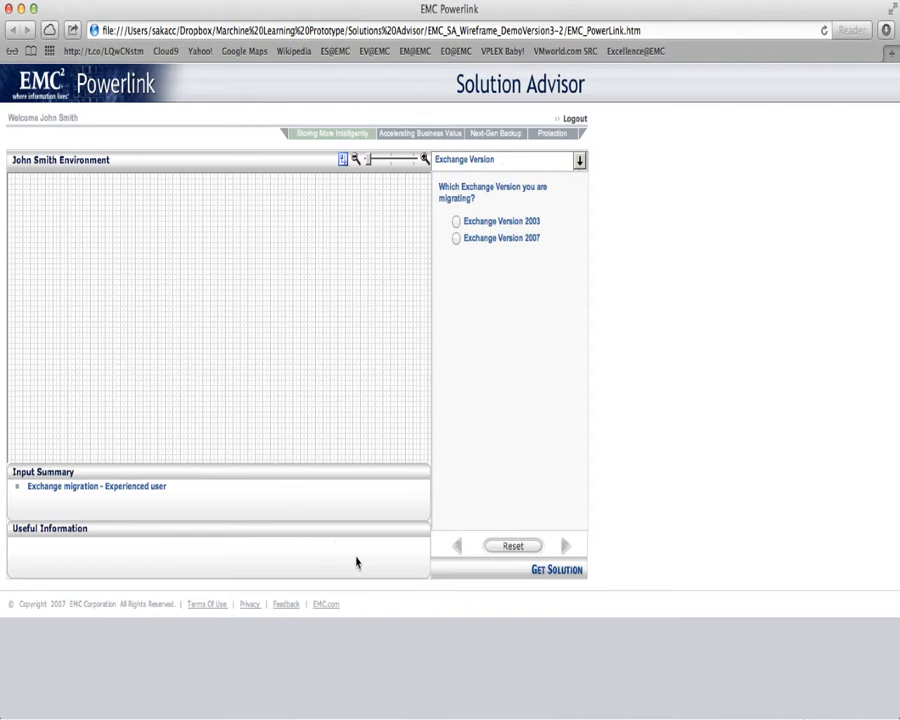
left_click(457, 546)
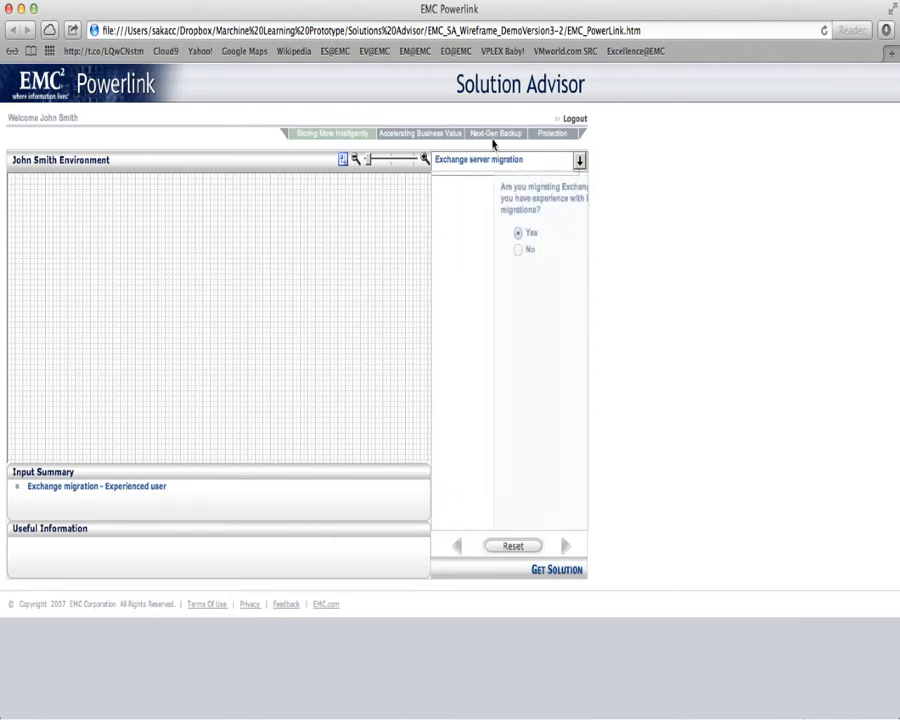
Answer No to the Exchange migration experience question and choose Exchange Version 2007 as the version being migrated
left_click(456, 250)
left_click(564, 545)
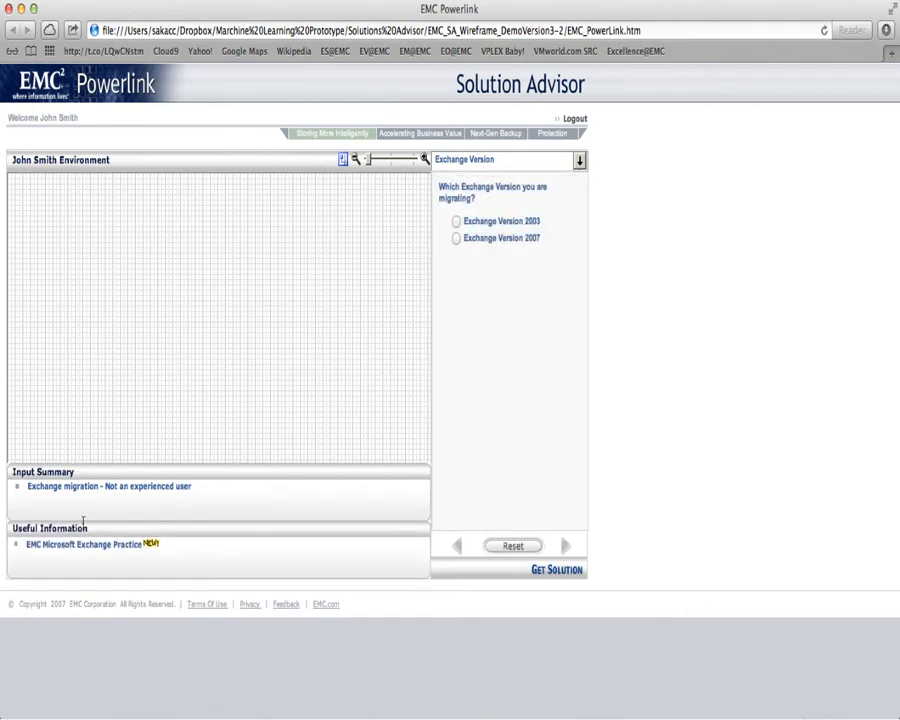
mouse_move(42, 554)
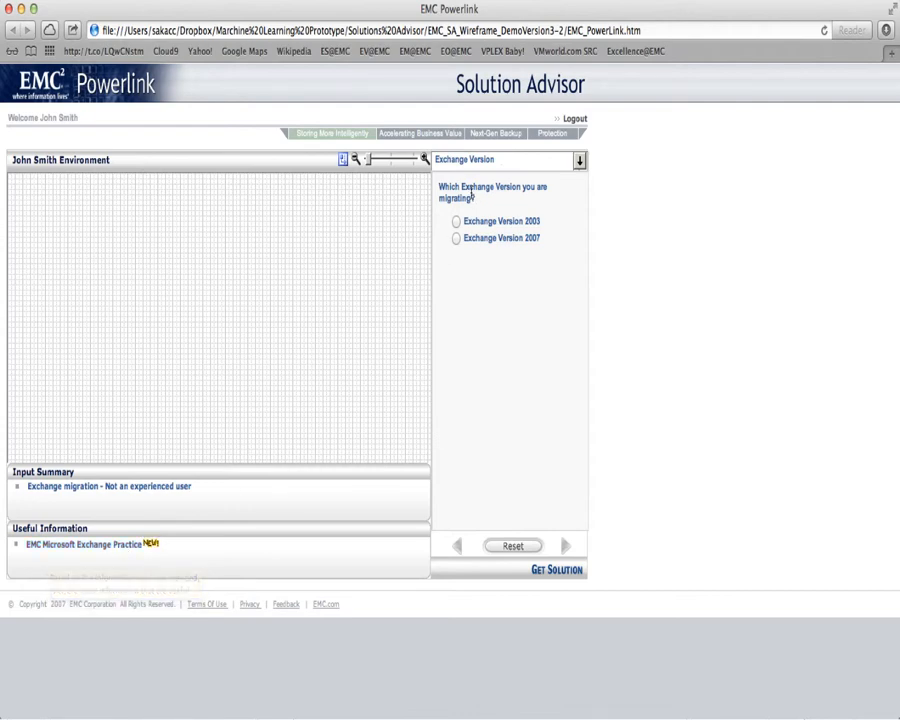
left_click(455, 239)
left_click(566, 548)
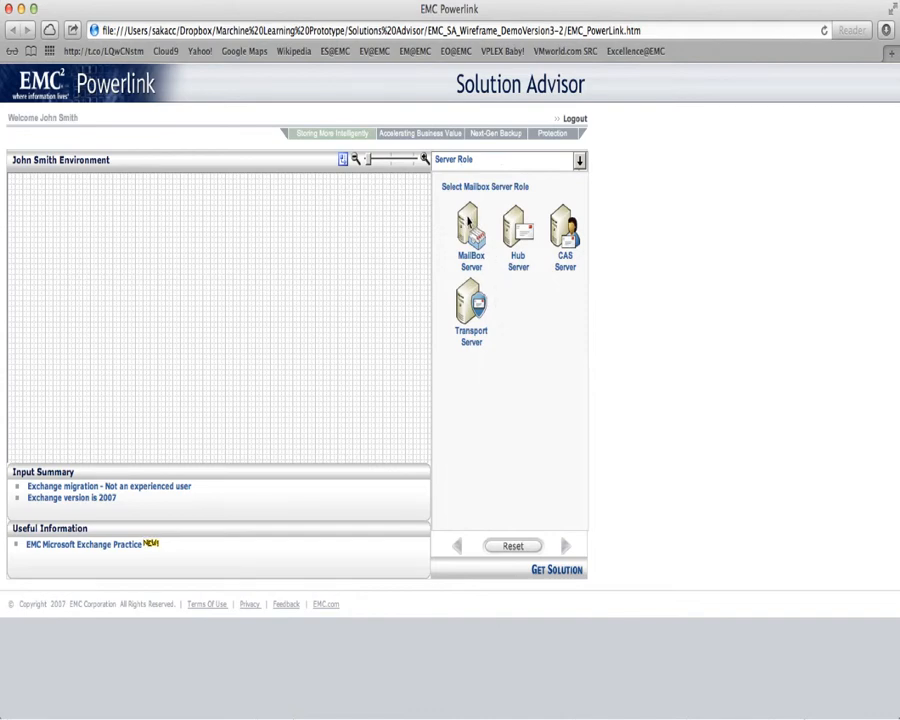
Add a MailBox Server to the environment diagram and keep its default name
left_click_drag(468, 221, 166, 234)
left_click(166, 234)
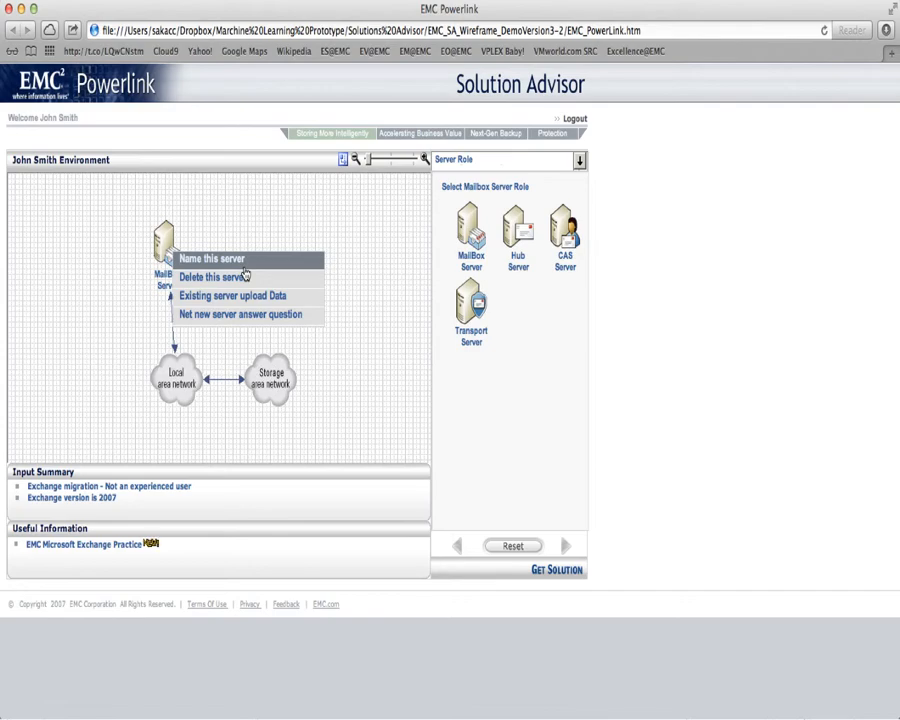
left_click(244, 272)
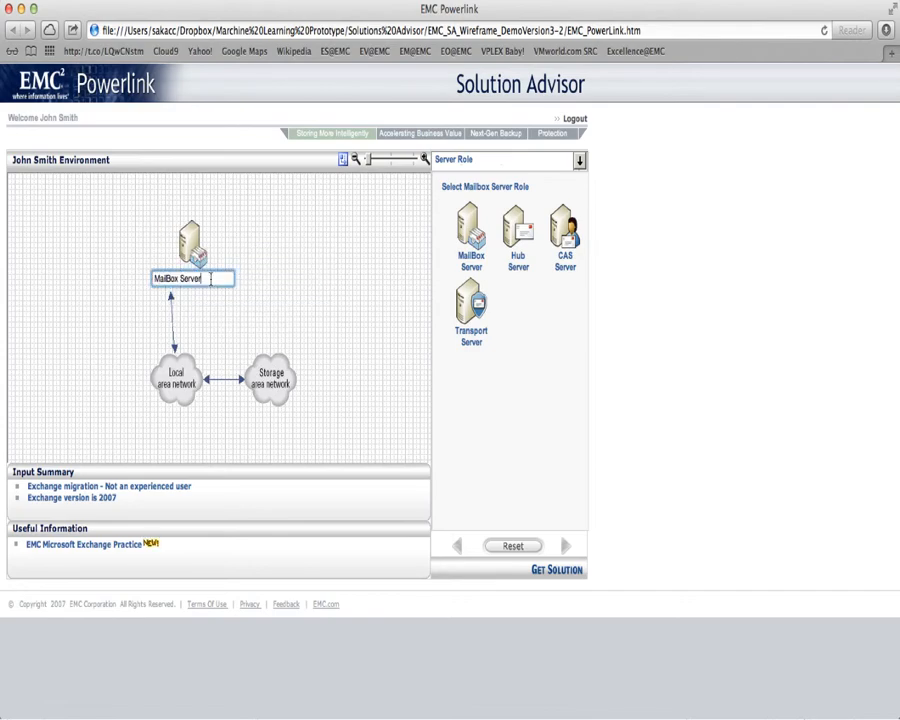
left_click(239, 250)
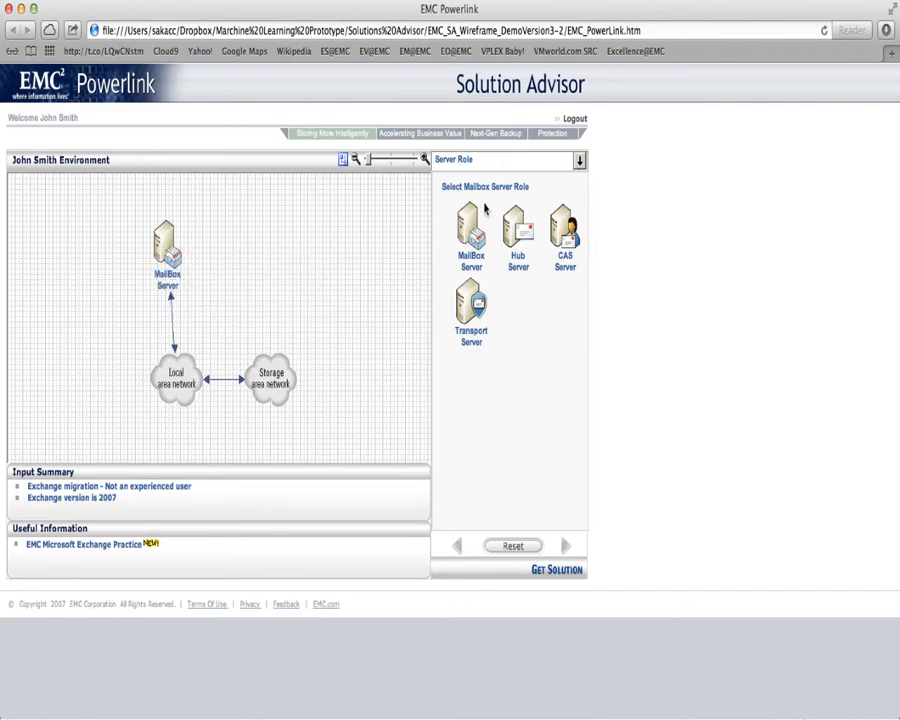
Add a Transport Server beside the MailBox Server in the diagram and rename it with the owner's first name followed by "'s Server"
left_click_drag(477, 310, 216, 253)
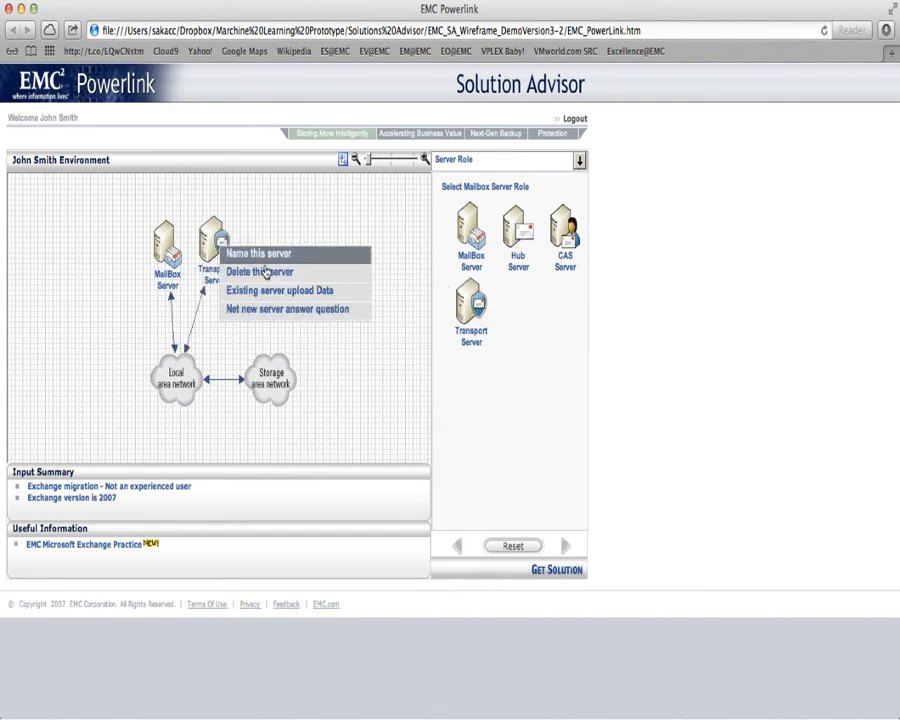
left_click(255, 254)
left_click(256, 273)
left_click_drag(257, 272, 175, 270)
type("Chad;s")
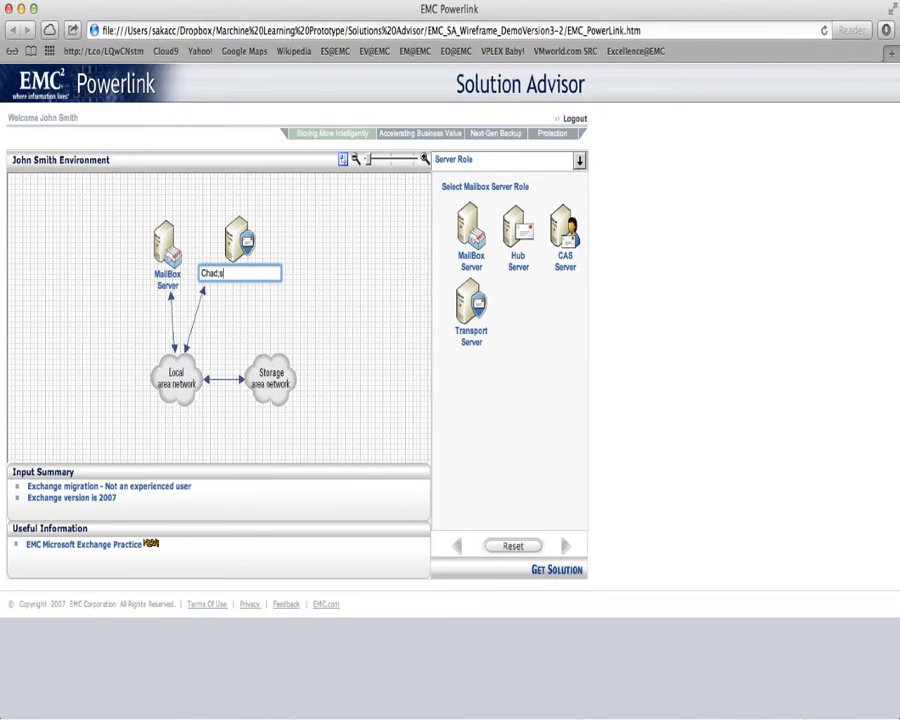
key("BackSpace")
key("BackSpace")
type("'s Server")
left_click(303, 243)
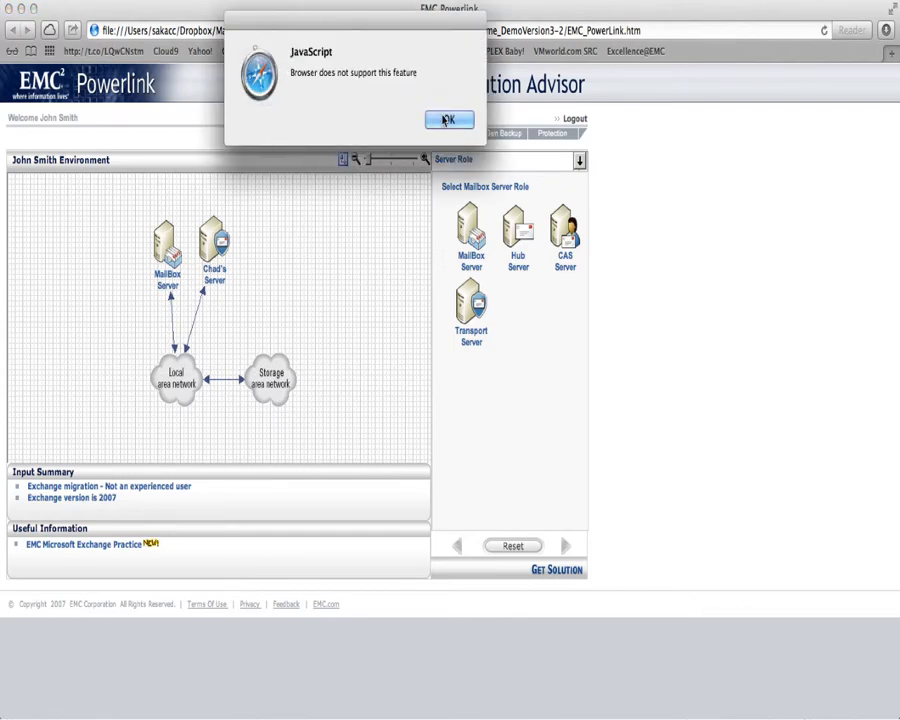
left_click(447, 120)
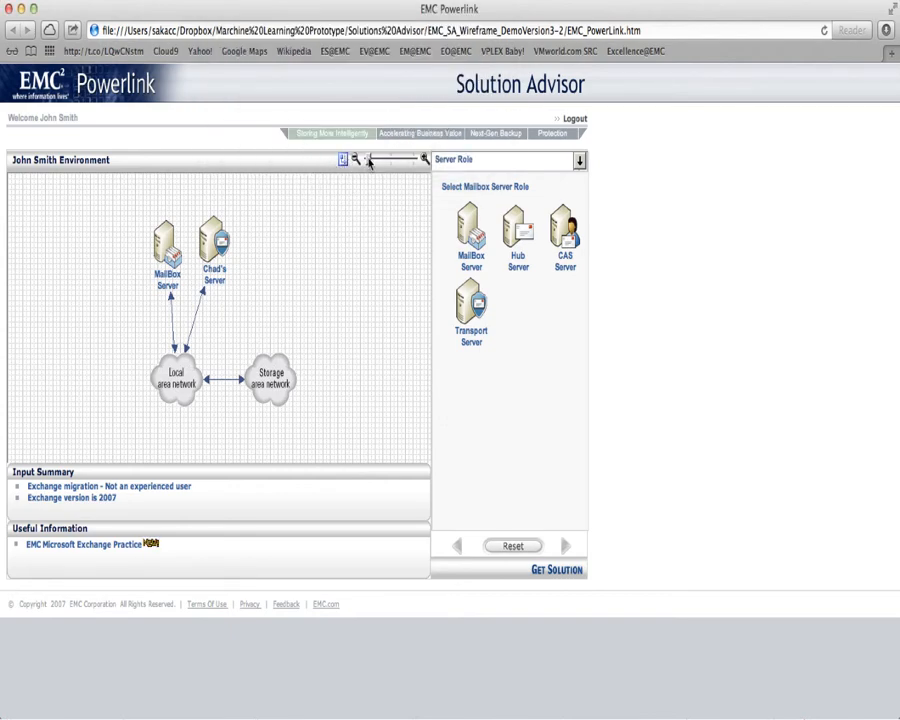
Enlarge the environment diagram area so it extends over the Input Summary and Useful Information sections
left_click(425, 160)
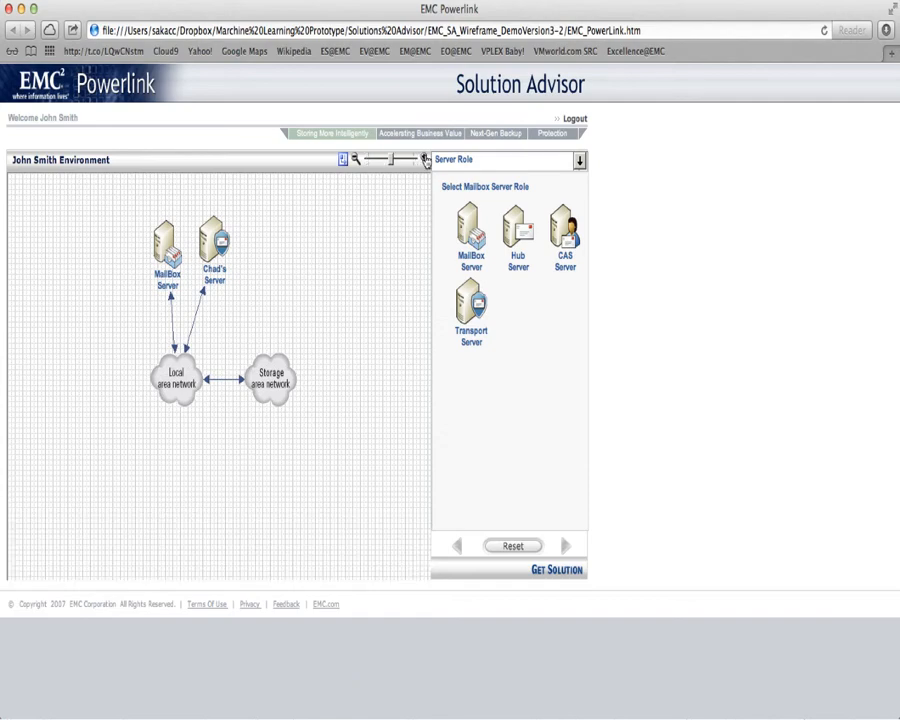
left_click(425, 160)
left_click(509, 160)
Continue past the server role selection and answer No to uploading performance data
left_click(566, 546)
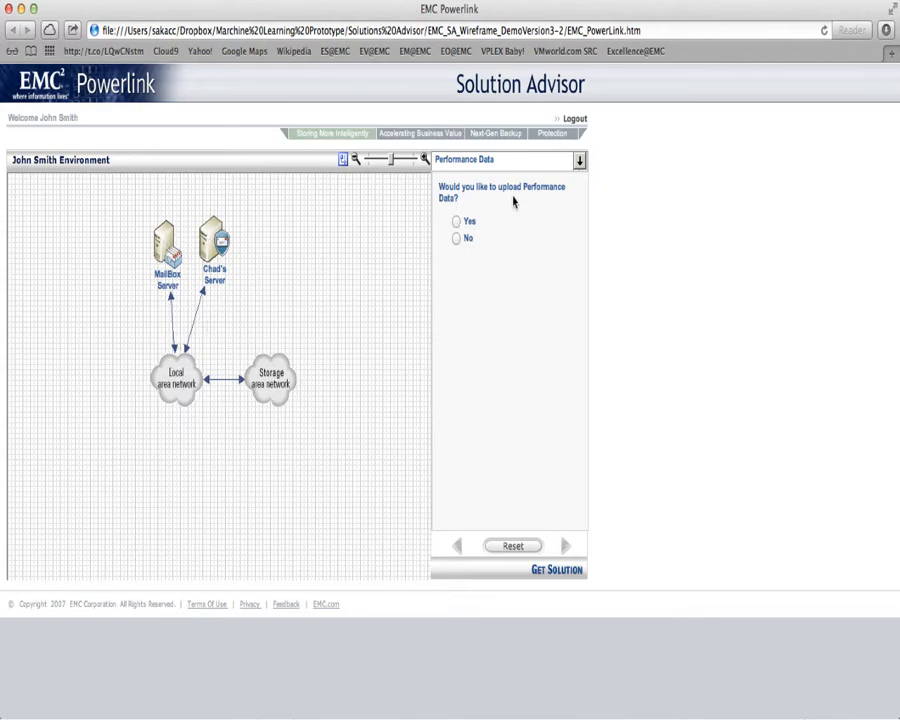
left_click(457, 238)
left_click(566, 546)
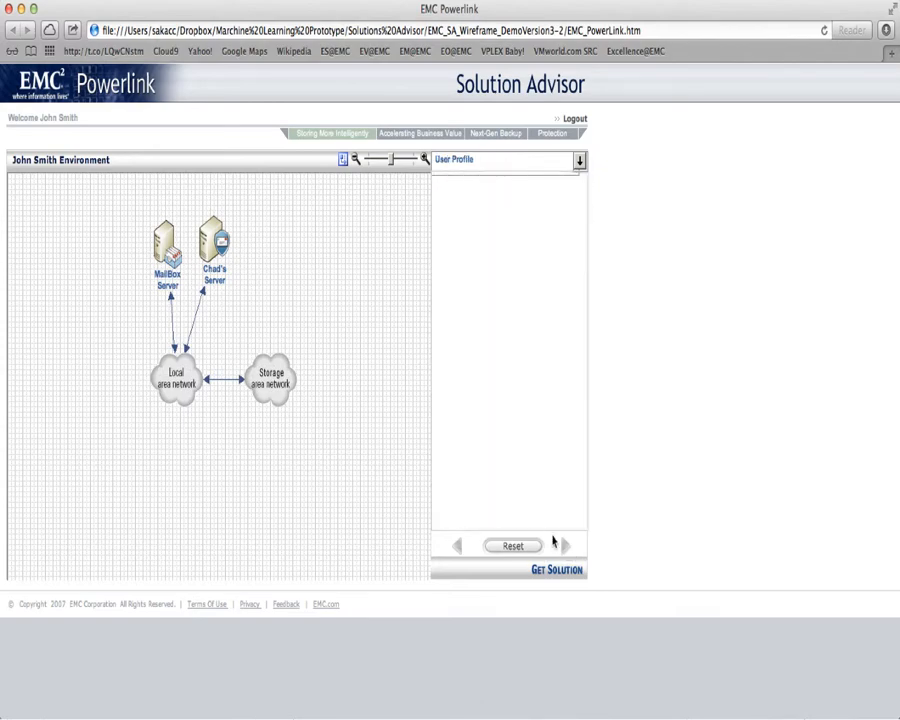
Try the Nos of users option for the user profile, and return to that question
left_click(457, 210)
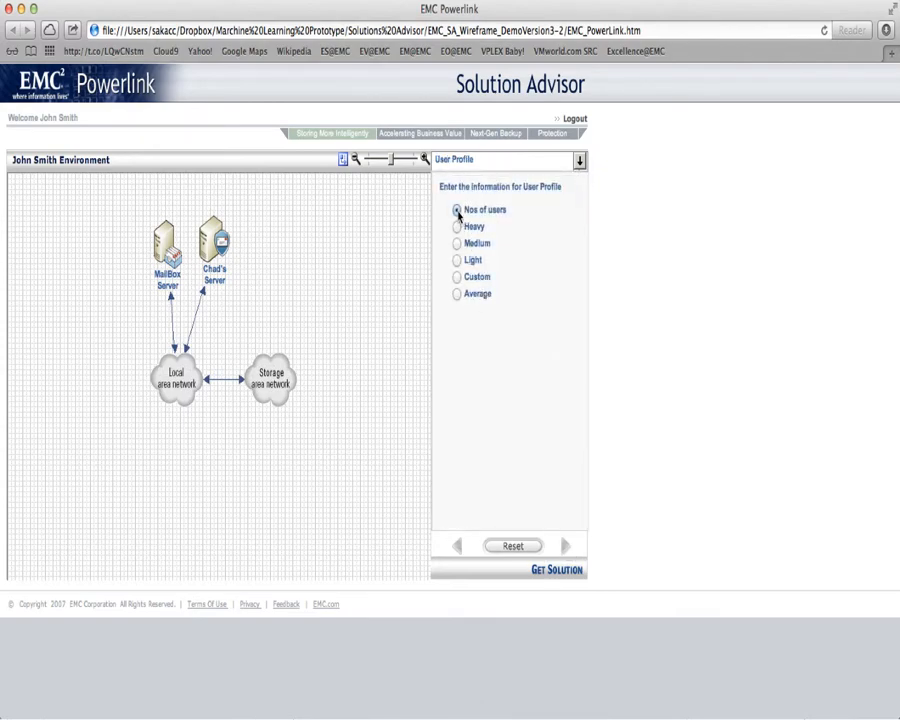
left_click(566, 546)
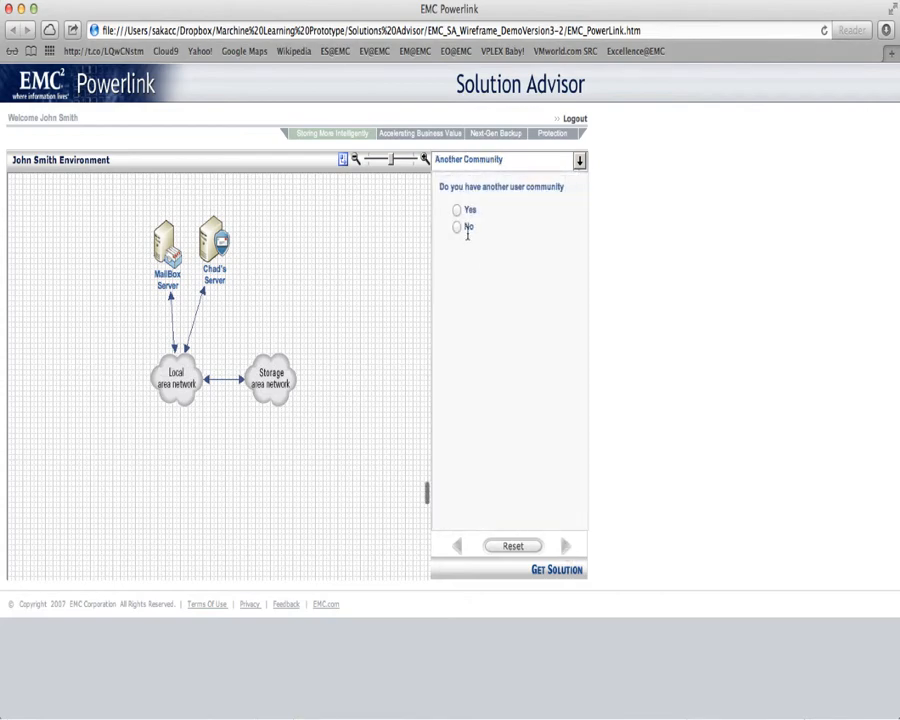
left_click(457, 547)
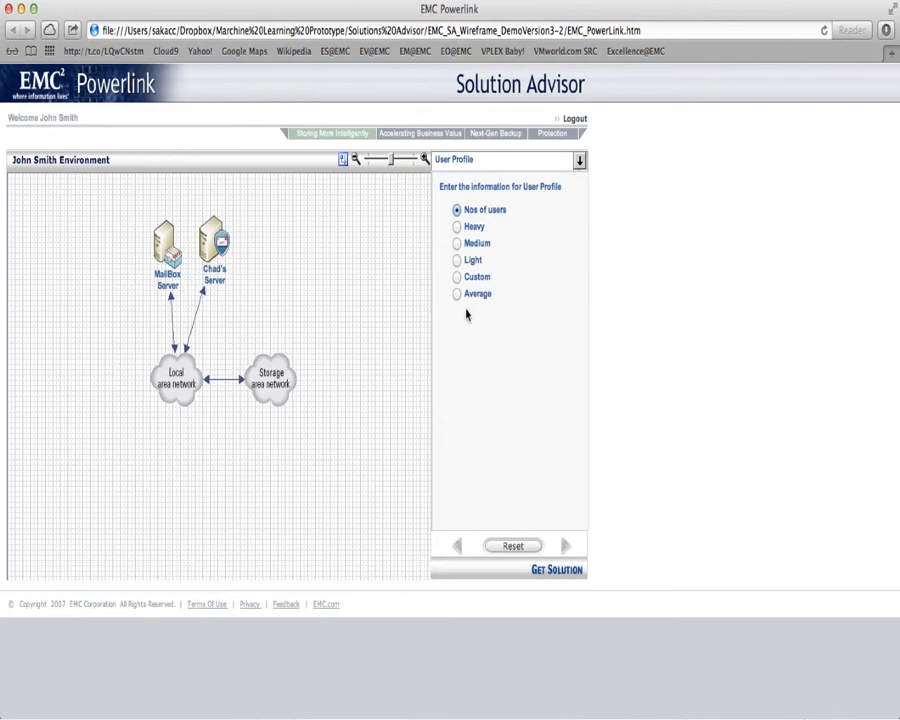
Choose the Medium user profile, and answer No to having another user community and to being happy with the current backup product
left_click(456, 243)
left_click(566, 547)
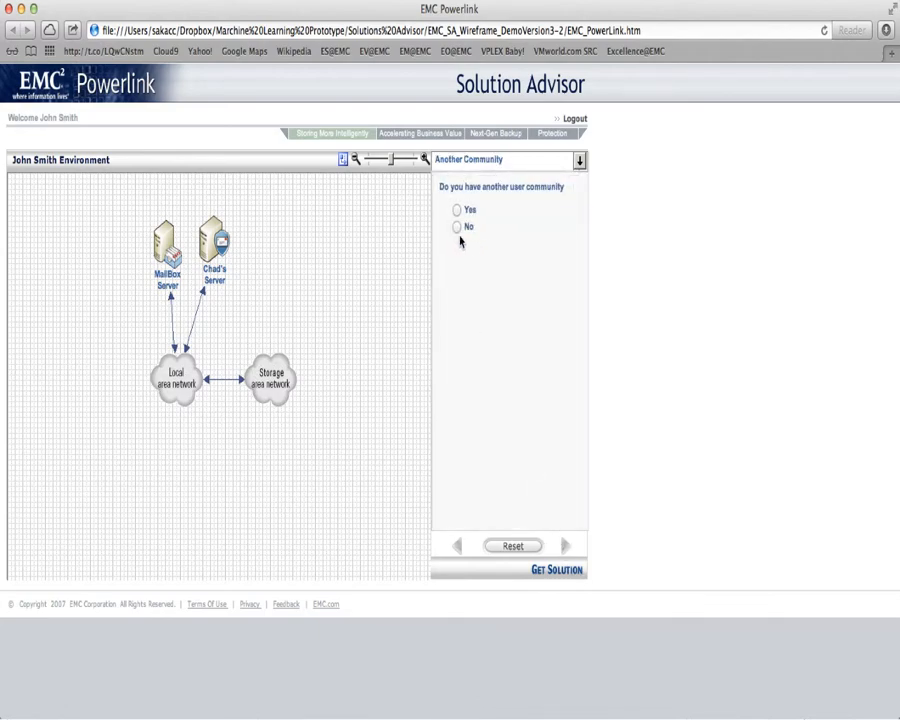
left_click(457, 227)
left_click(566, 547)
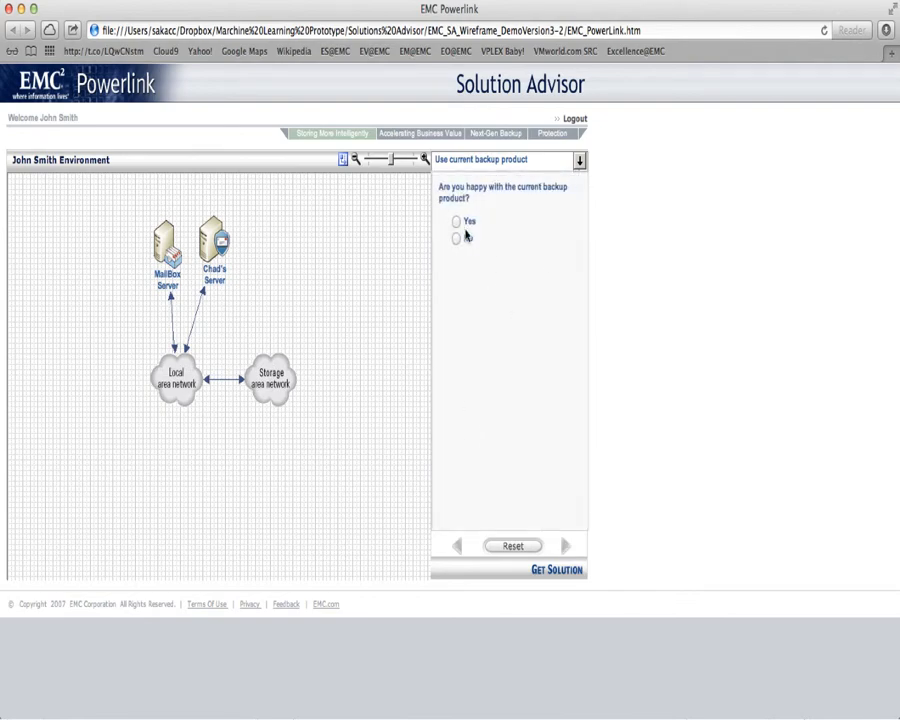
left_click(457, 238)
left_click(565, 546)
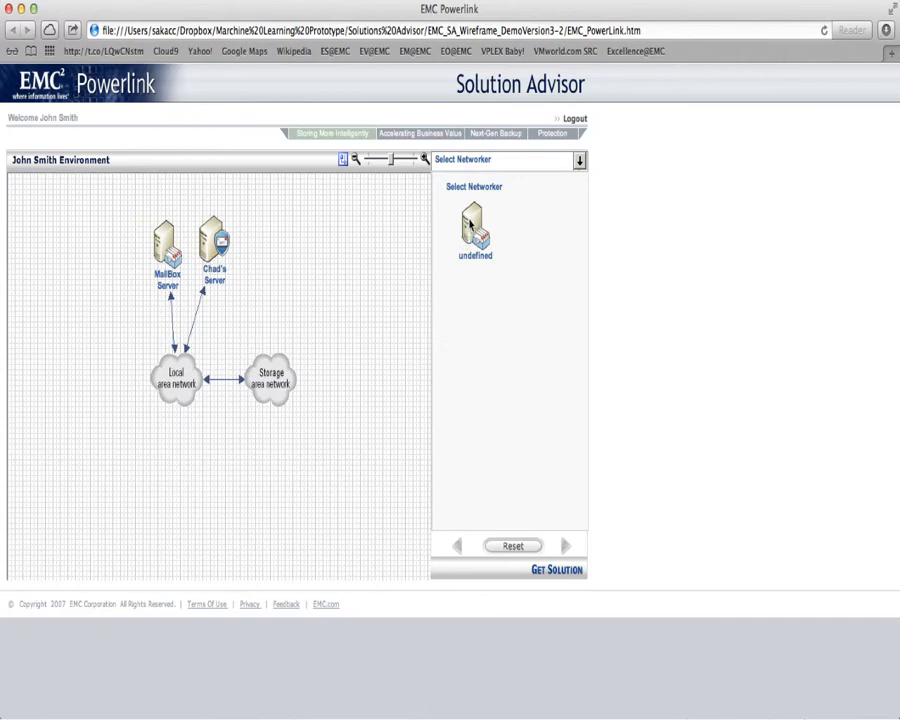
Add the Networker server to the environment diagram, name it "Networker 8 server" and continue the questionnaire
left_click_drag(472, 228, 269, 247)
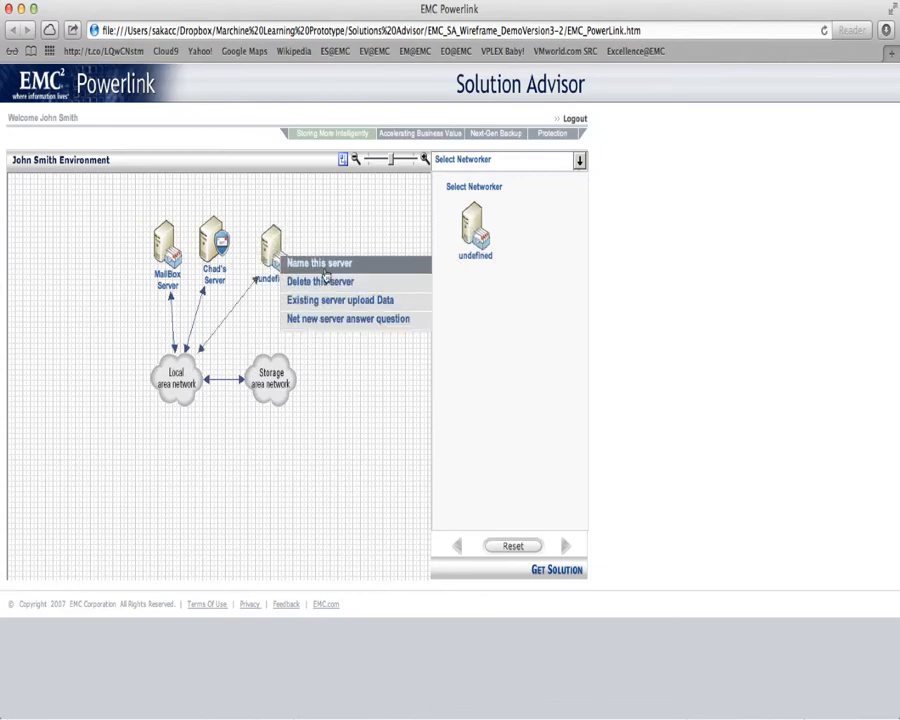
left_click(318, 265)
left_click(314, 281)
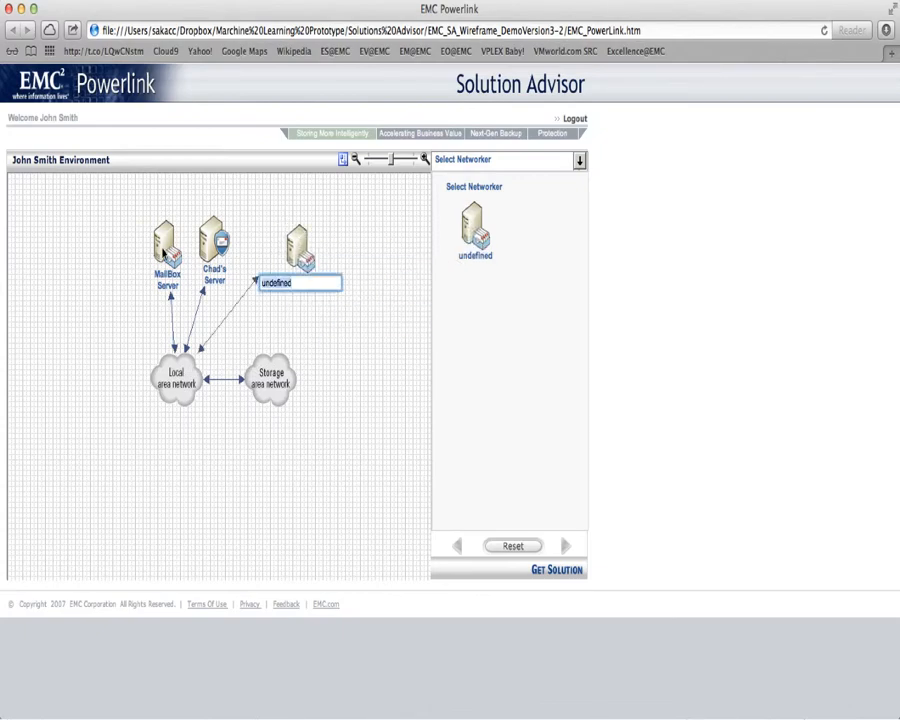
type("Networker 8 server")
left_click(401, 244)
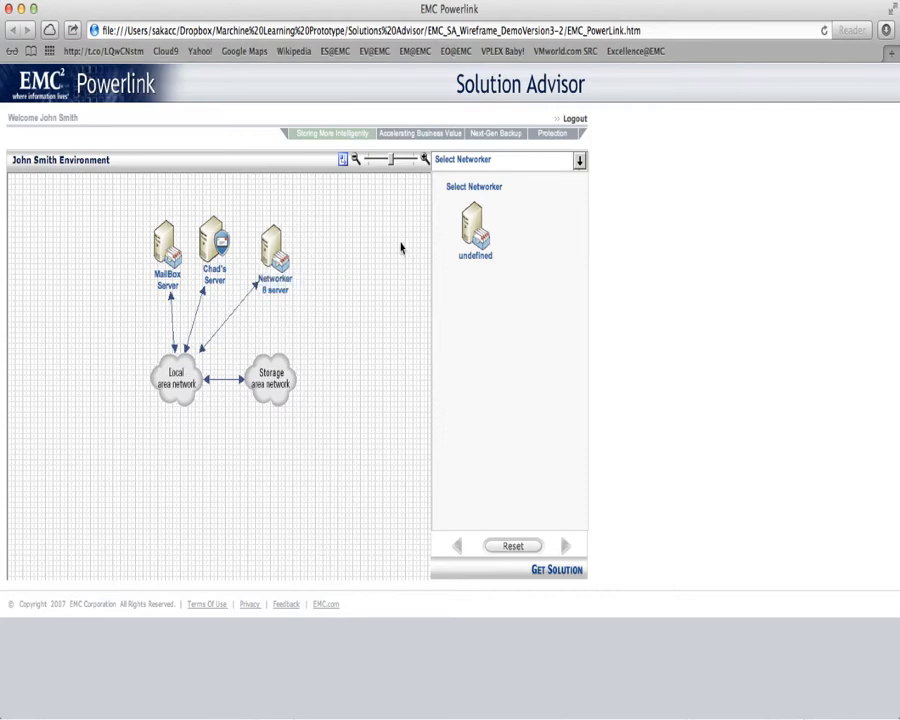
left_click(566, 545)
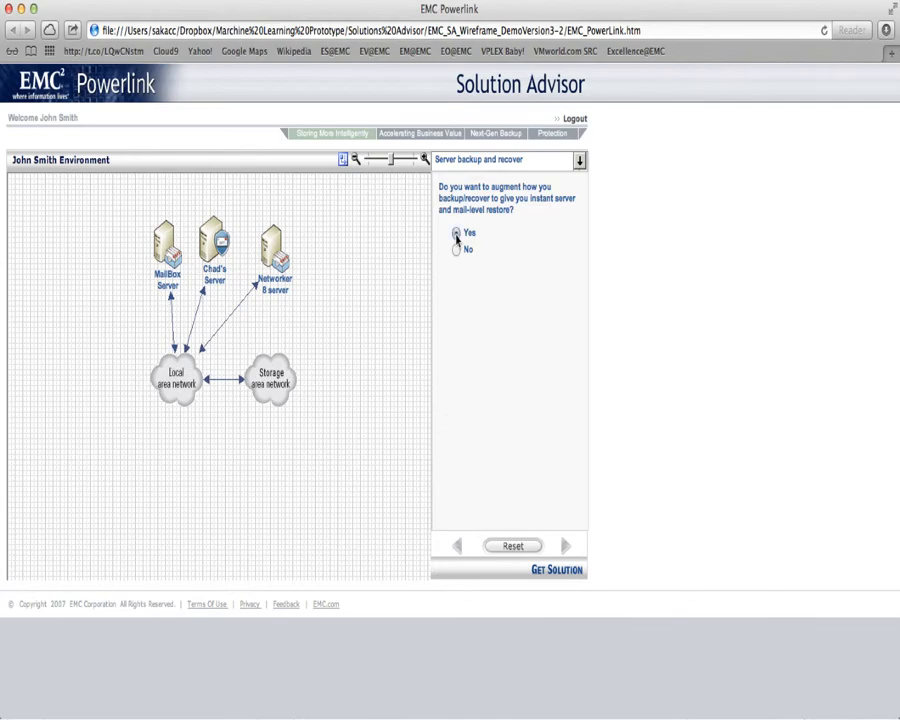
Answer Yes to augmenting server backup and recovery, bottomless mailboxes, having an email retention policy, and needing Exchange DR
left_click(456, 233)
left_click(566, 545)
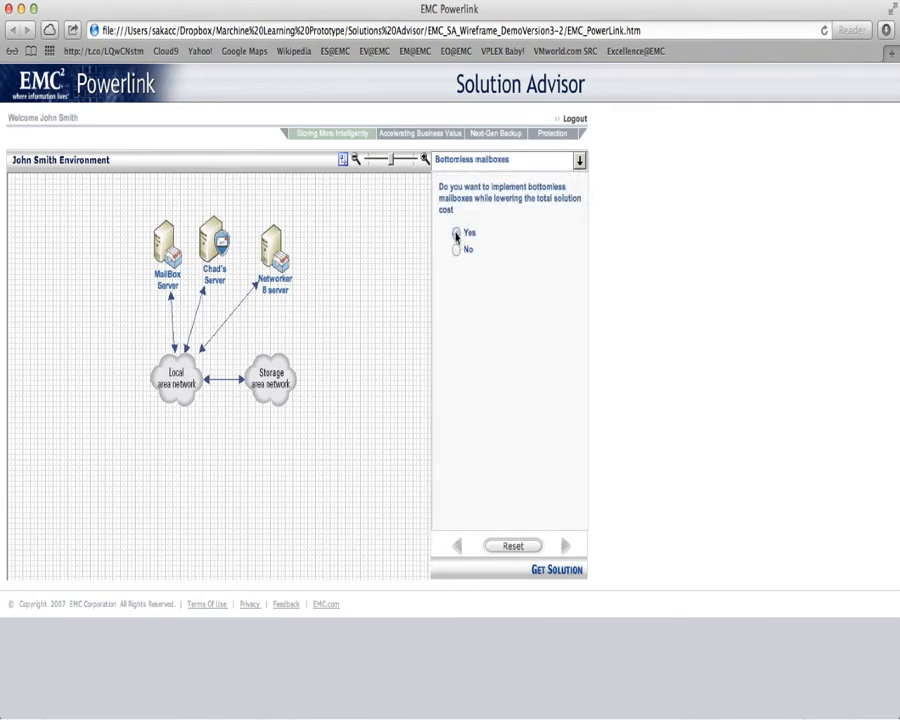
left_click(456, 233)
left_click(564, 545)
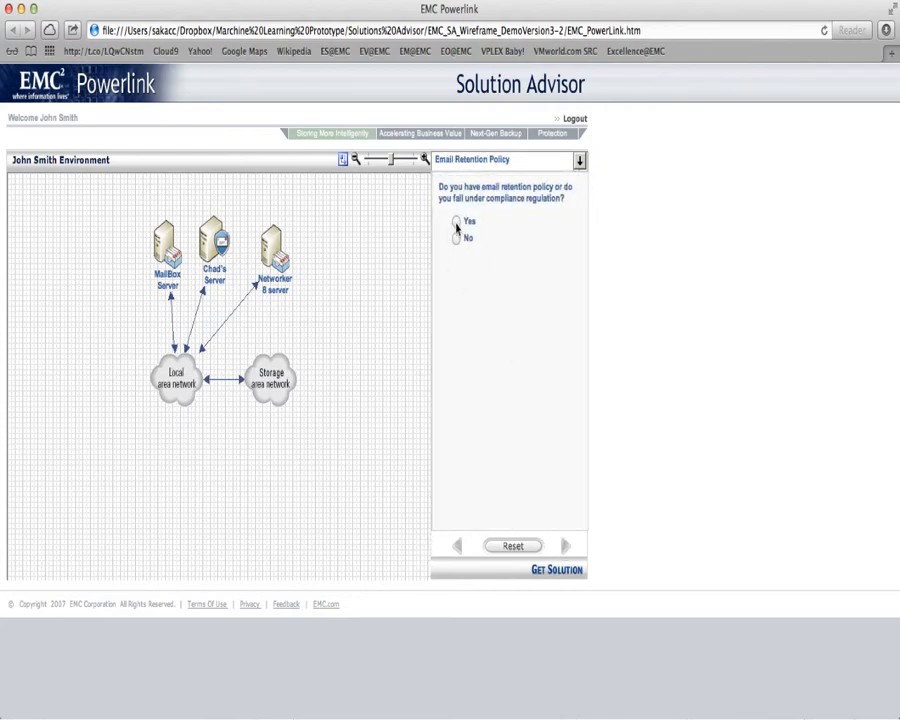
left_click(456, 226)
left_click(564, 545)
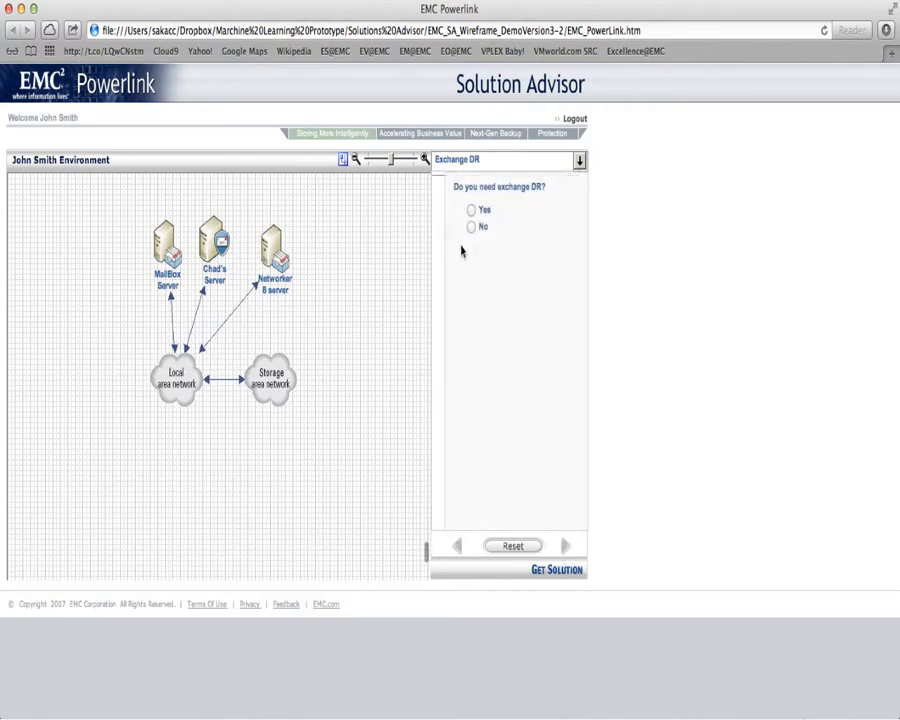
left_click(459, 210)
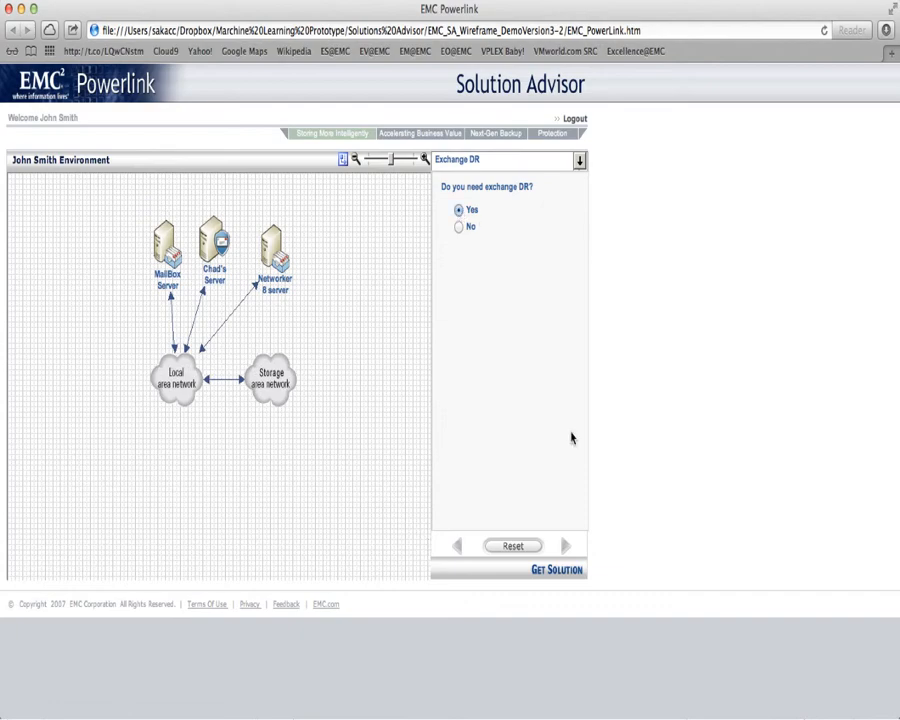
Finish the questionnaire after the Exchange DR question and get the recommended solution
left_click(565, 550)
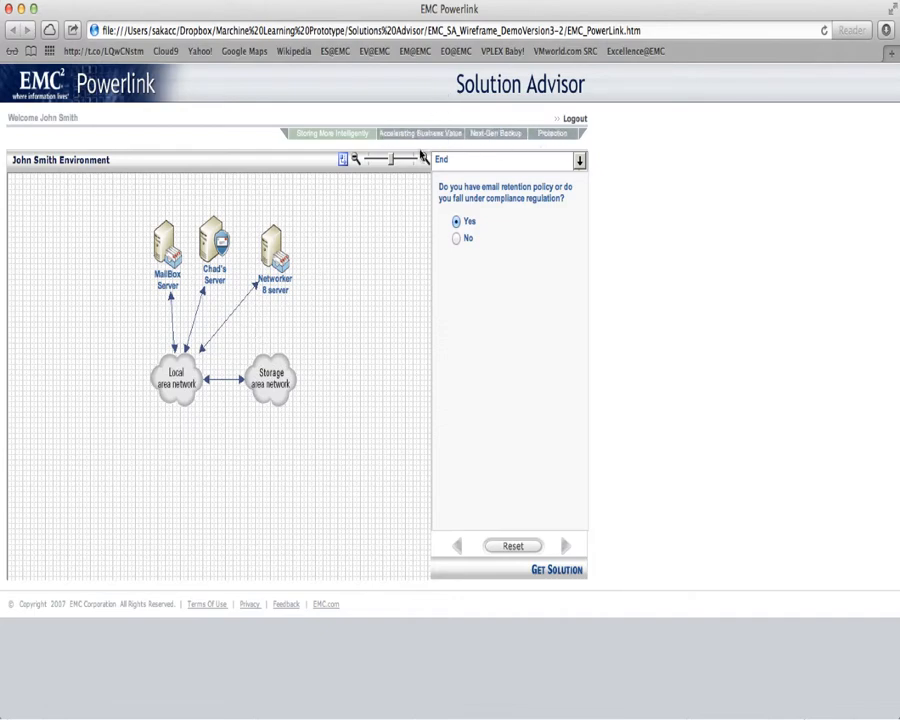
left_click(556, 571)
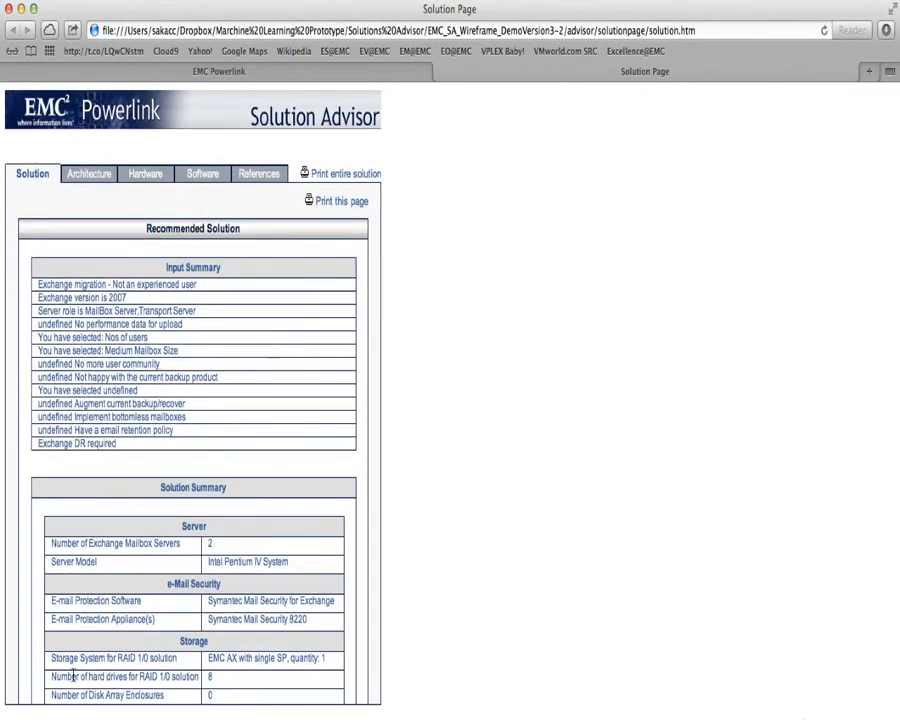
Review the recommended solution's architecture, hardware, software and references
left_click(88, 176)
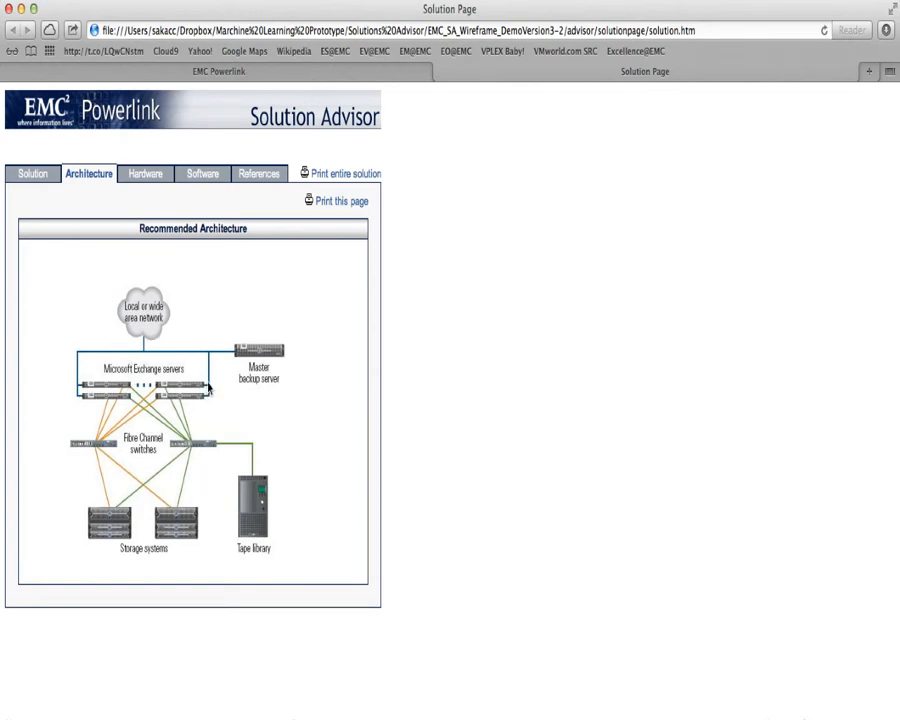
left_click(157, 178)
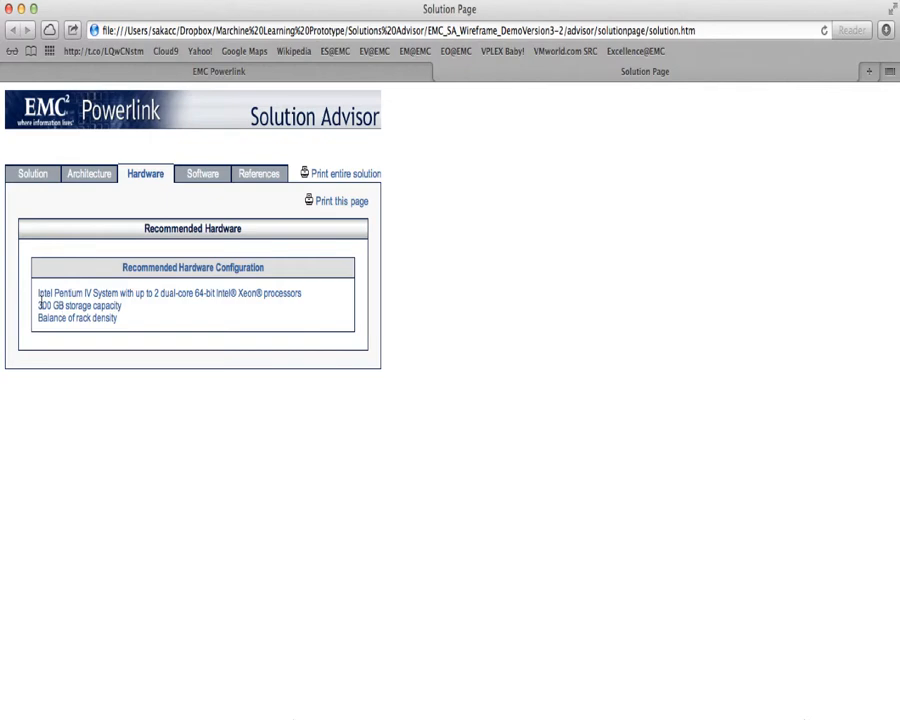
left_click(205, 178)
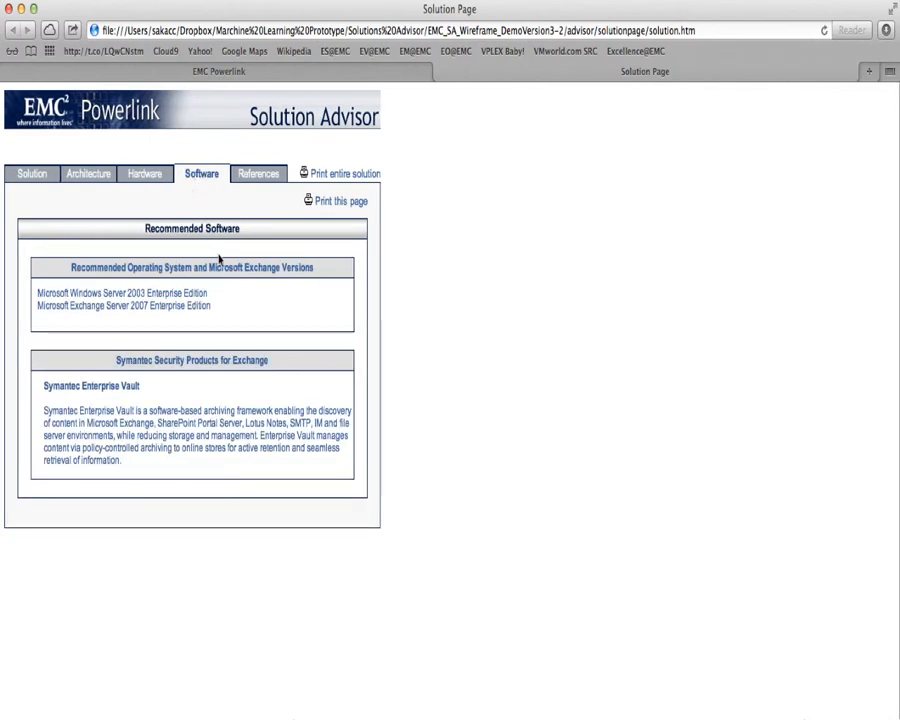
left_click(248, 181)
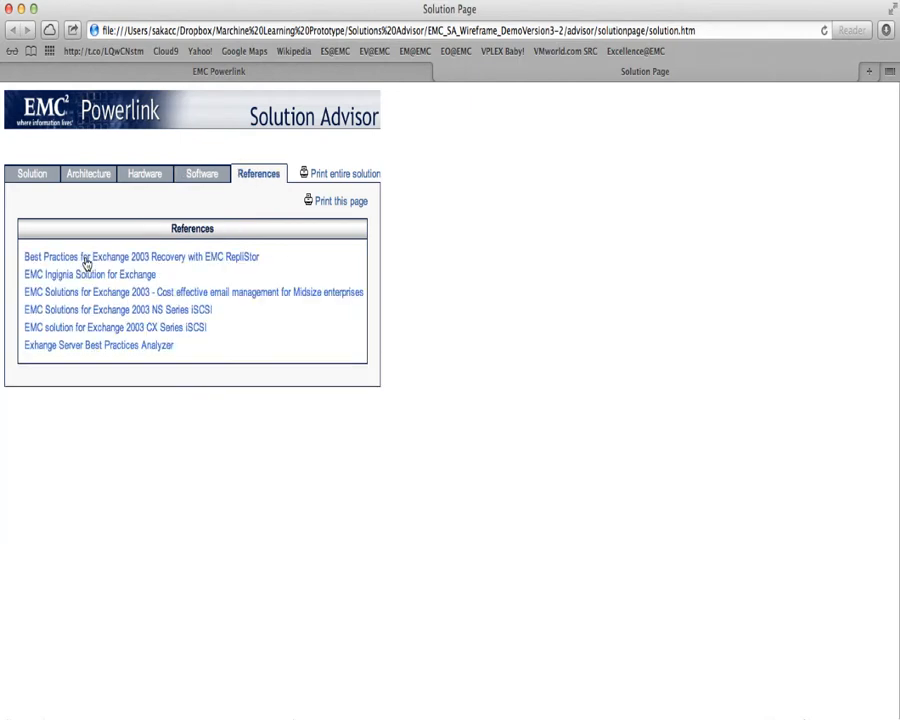